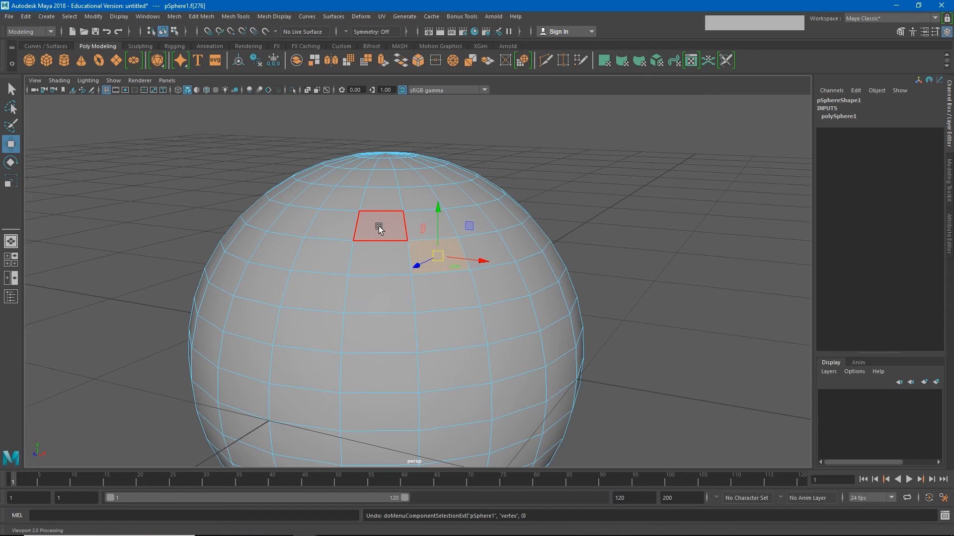
- Move a single vertex on the sphere's upper front upward to form a small peak
right_click_drag(379, 226, 343, 230)
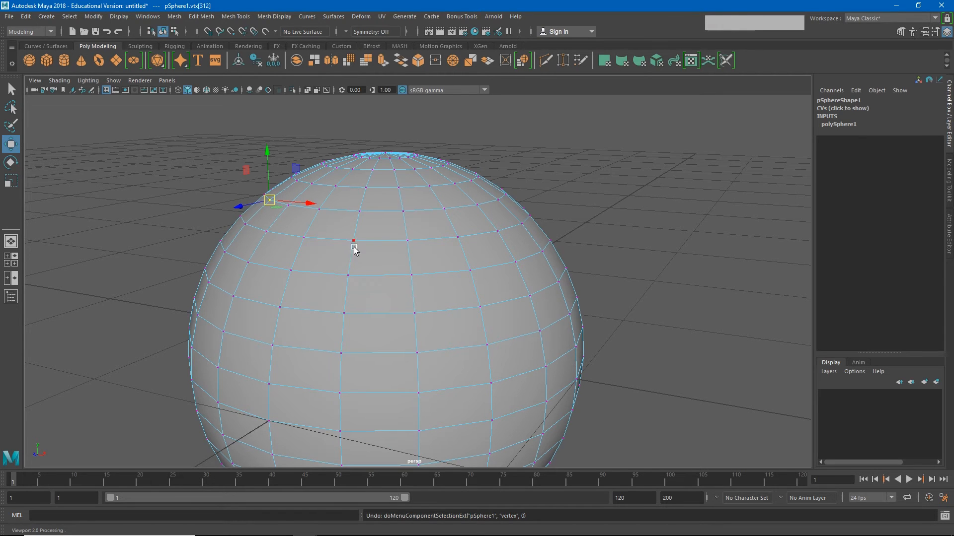
left_click(360, 211)
left_click_drag(361, 215, 368, 178)
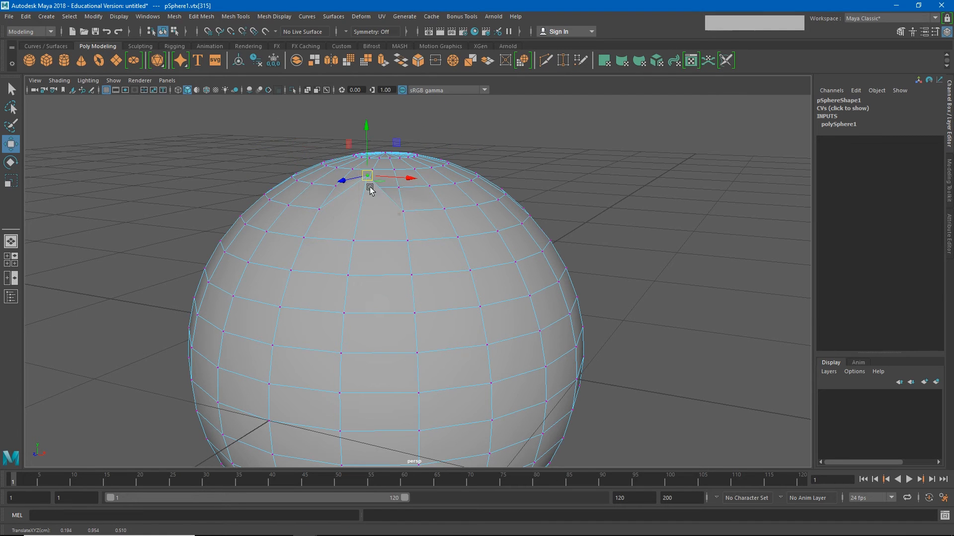
- Pull a horizontal edge on the sphere's upper right front outward and up into a large wedge
right_click_drag(451, 215, 451, 179)
left_click(442, 273)
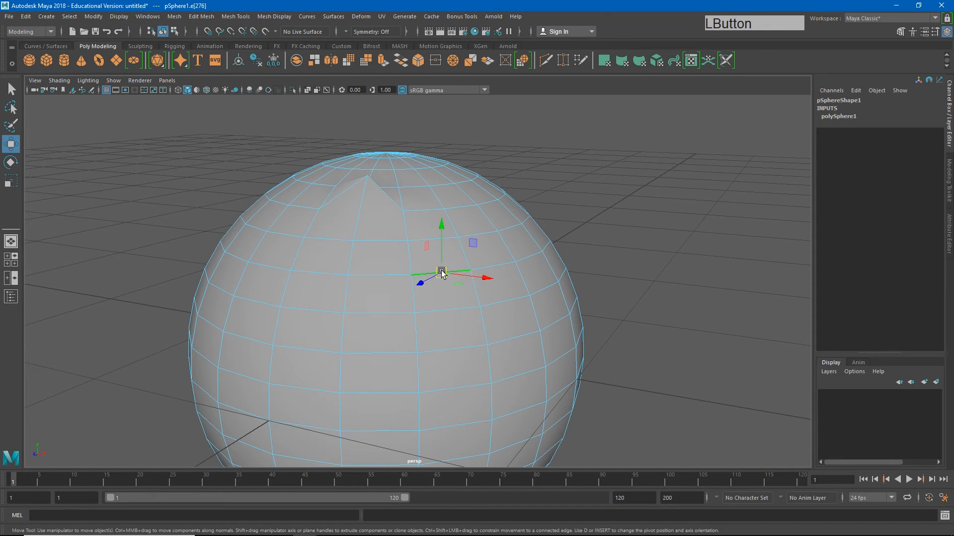
left_click_drag(442, 274, 605, 187)
key("e")
key("r")
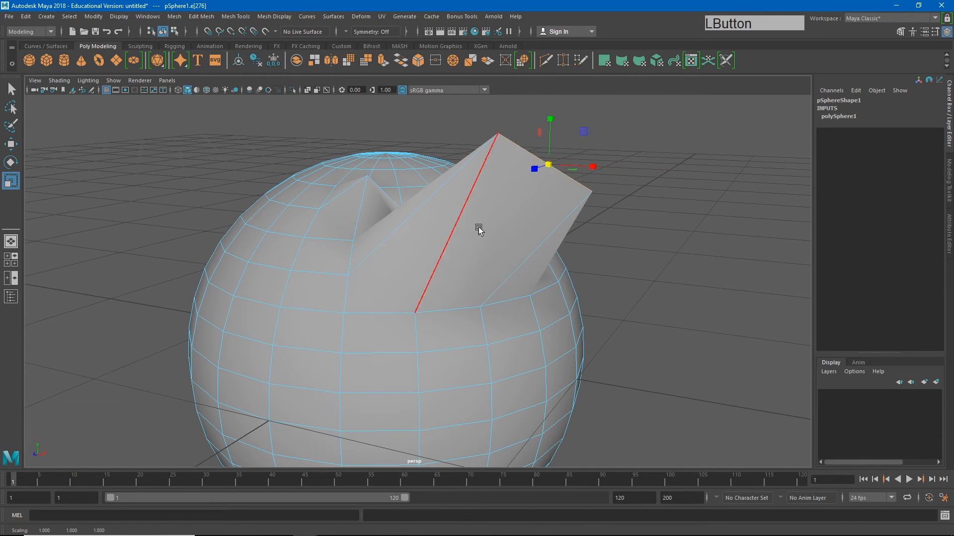
- Pull a single vertex on the sphere's upper left outline outward and up into a spike
right_click_drag(327, 244, 278, 241)
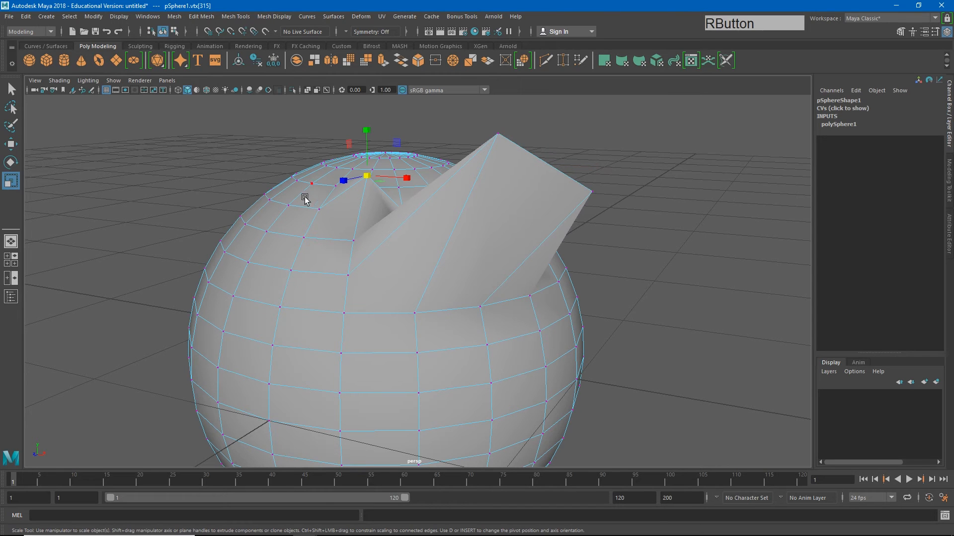
left_click(269, 200)
key("w")
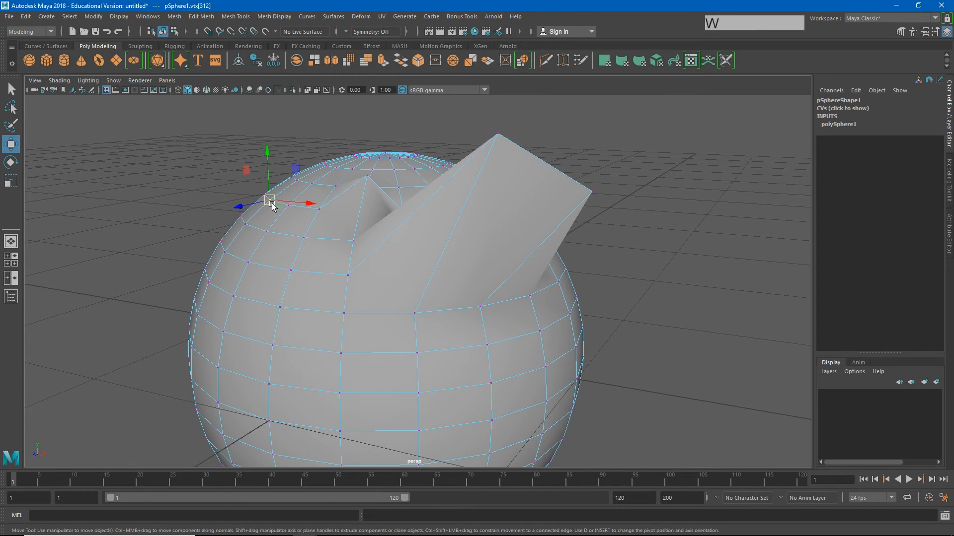
left_click_drag(272, 203, 227, 151)
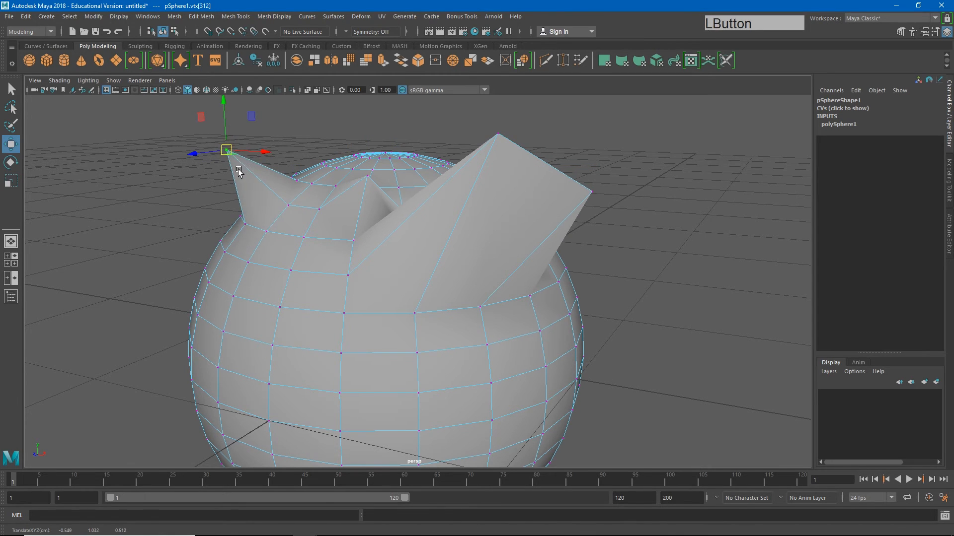
key("r")
left_click(209, 148)
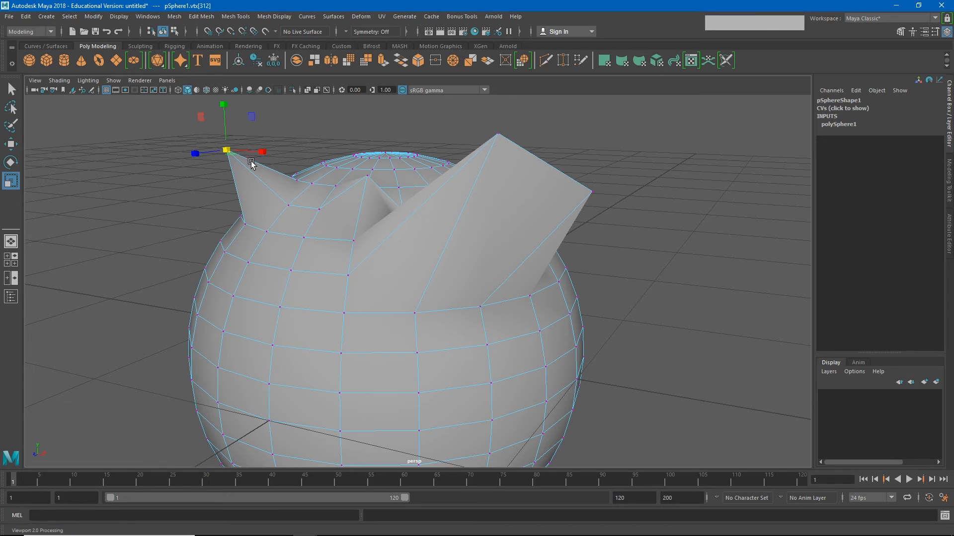
- Select three adjacent vertices on the sphere's left side, move them outward and up, and scale them slightly apart
left_click(199, 316)
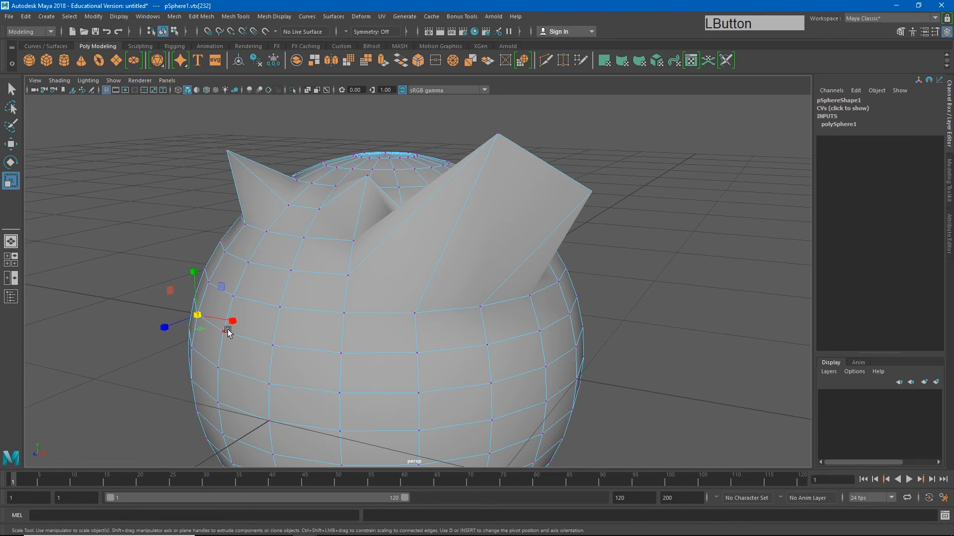
left_click(224, 332, "shift")
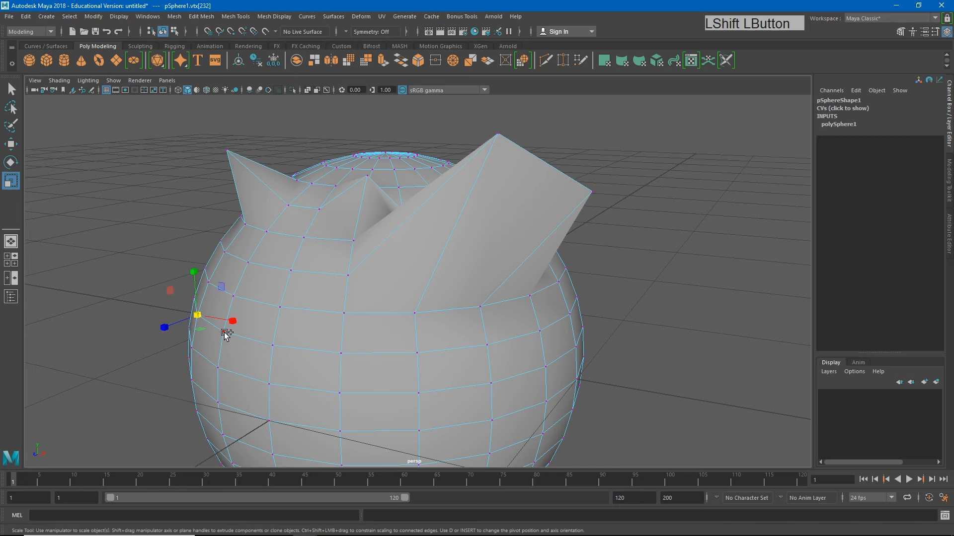
left_click(272, 345, "shift")
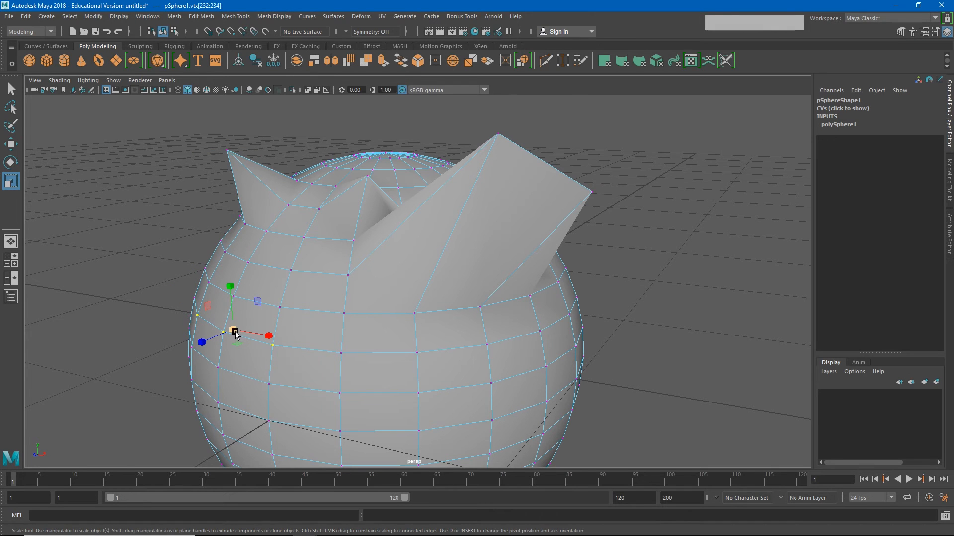
key("w")
left_click_drag(236, 333, 164, 217)
key("e")
key("r")
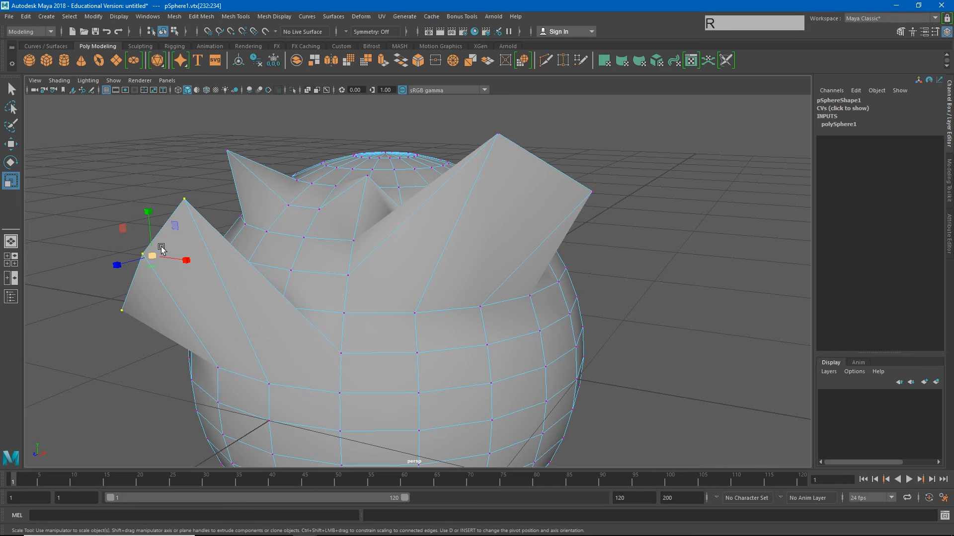
mouse_move(152, 256)
left_mouse_down()
mouse_move(165, 256)
mouse_move(154, 254)
left_mouse_up()
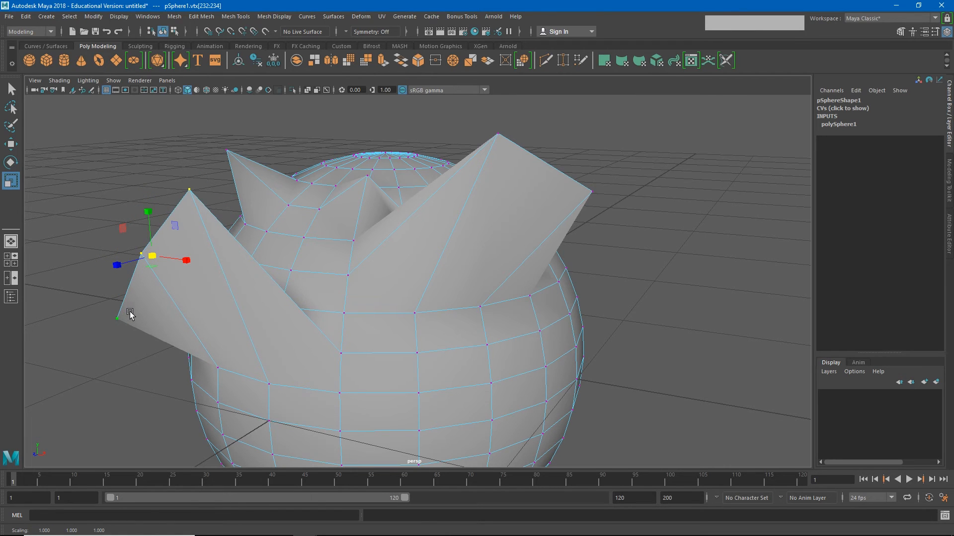
- Select the two edges at the tip of the left protrusion and rotate them
right_click_drag(133, 313, 137, 228)
left_click(132, 277)
left_click(165, 227, "shift")
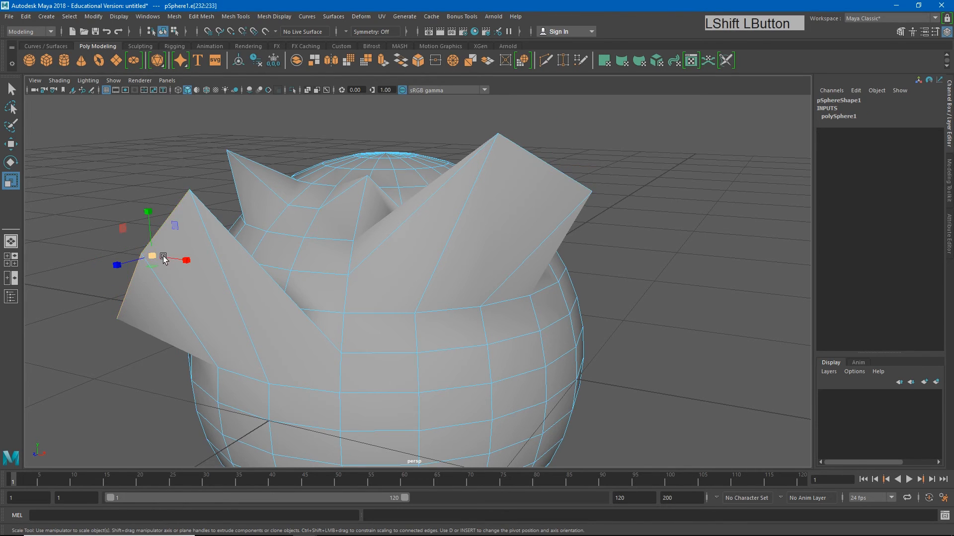
key("e")
left_click_drag(162, 246, 154, 266)
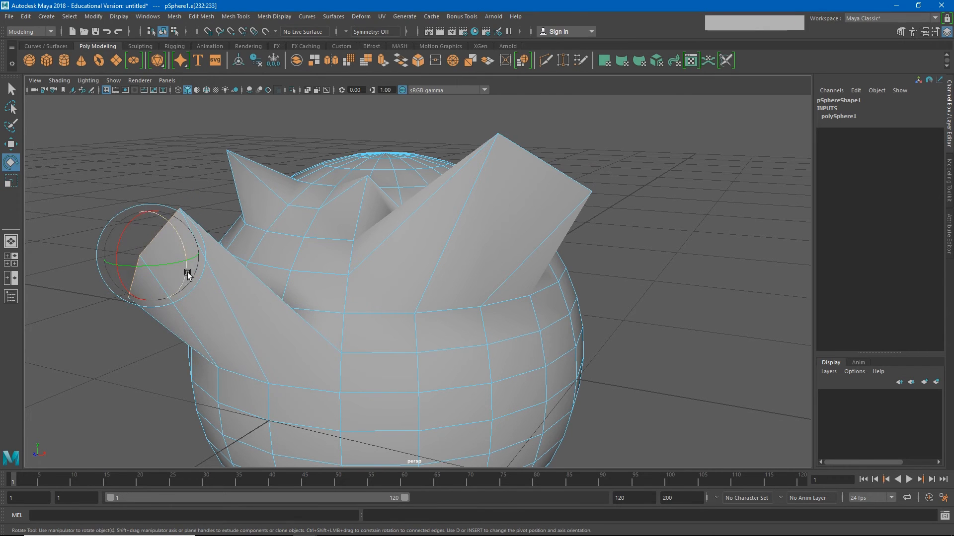
- Select a single face on the sphere's right side, move it outward from the surface and scale it up
right_click_drag(514, 362, 518, 293)
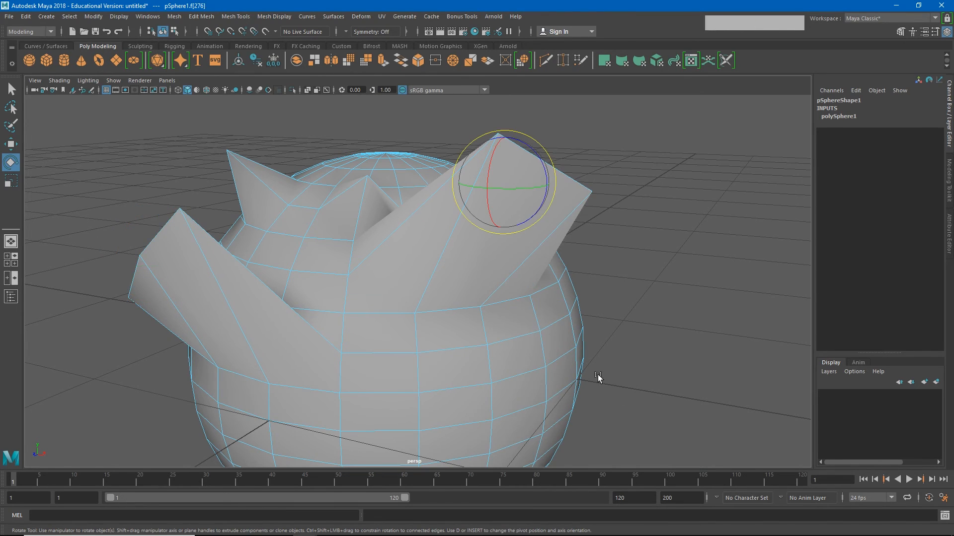
left_click_drag(595, 379, 515, 360, "alt")
left_click(486, 357)
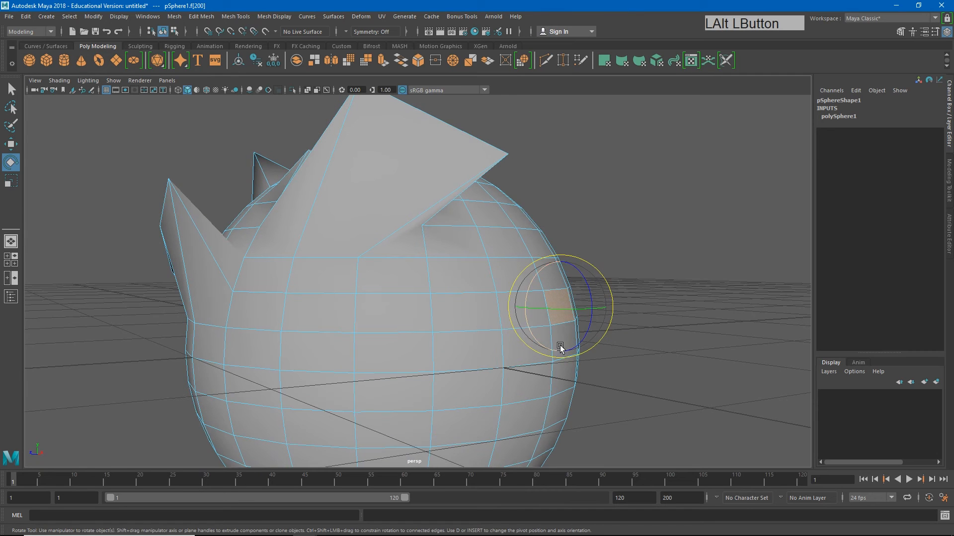
key("w")
left_click_drag(591, 315, 554, 320)
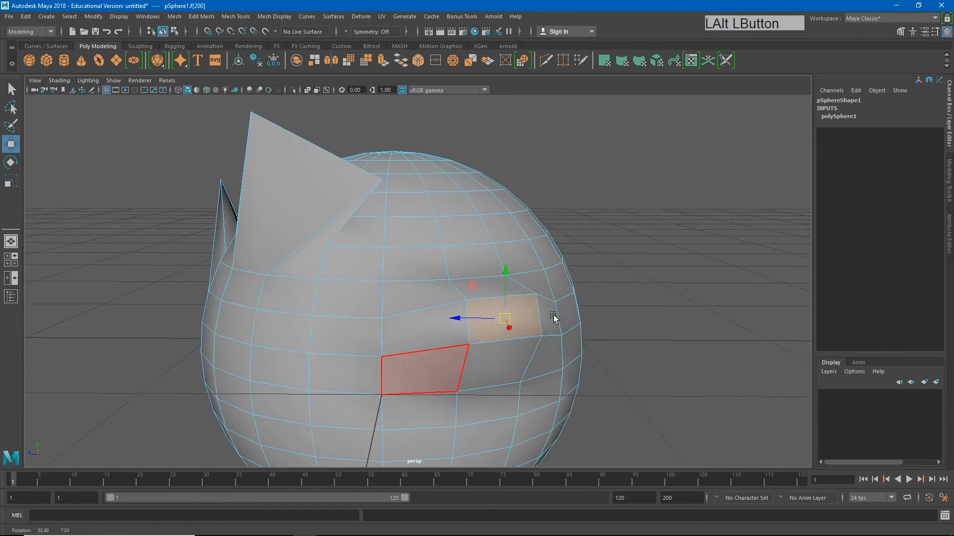
right_click_drag(554, 320, 544, 356, "alt")
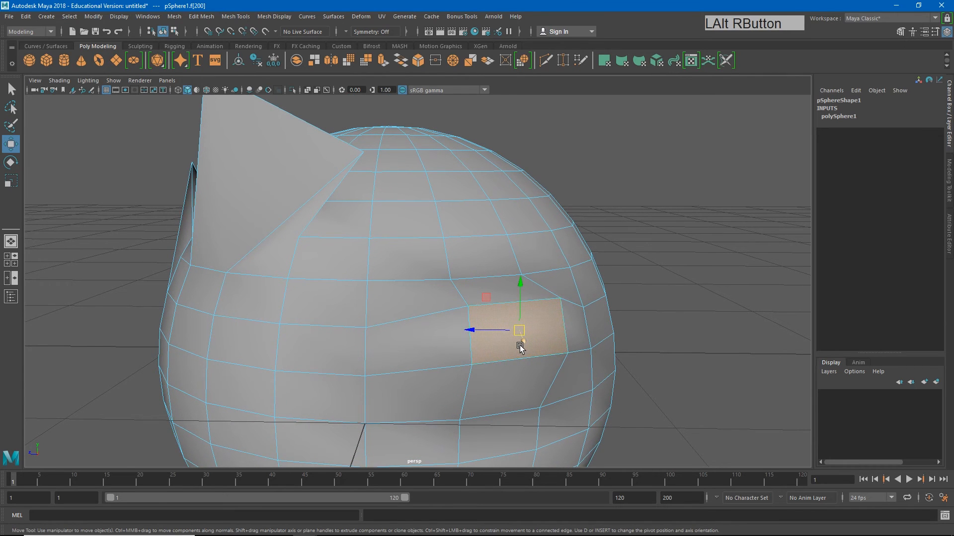
key("r")
left_click_drag(522, 334, 539, 351)
- Select the four border edges of the enlarged face and view the protrusion from the side
right_click(521, 253)
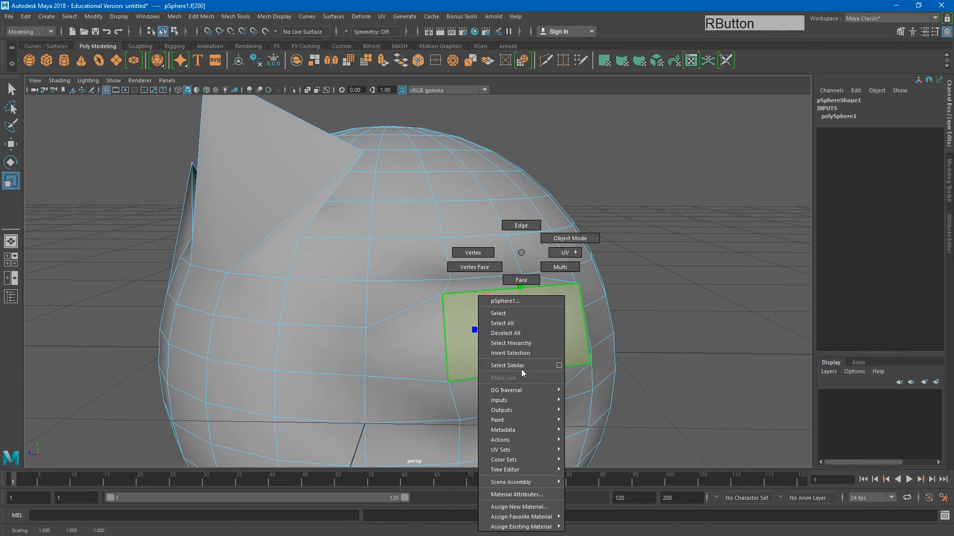
right_click_drag(518, 263, 521, 233)
left_click(504, 377)
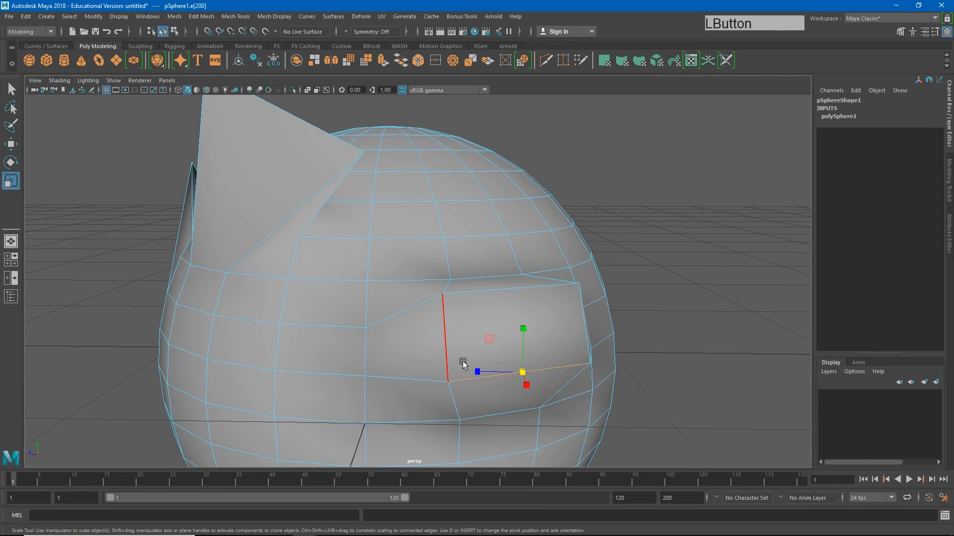
left_click(449, 353, "shift")
left_click(485, 284, "shift")
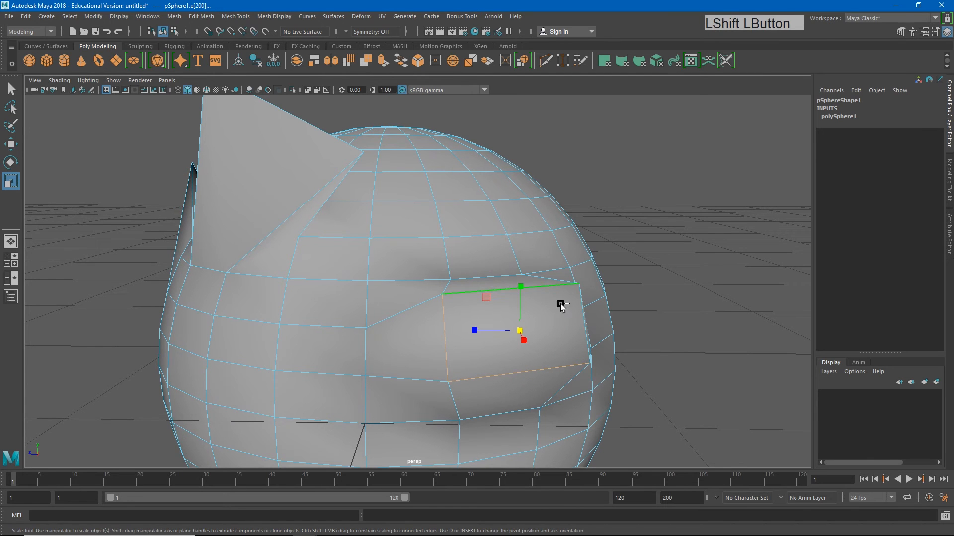
left_click(585, 321, "shift")
left_click_drag(585, 320, 309, 364, "alt")
right_click_drag(556, 370, 403, 358, "alt")
left_click_drag(402, 357, 370, 353, "alt")
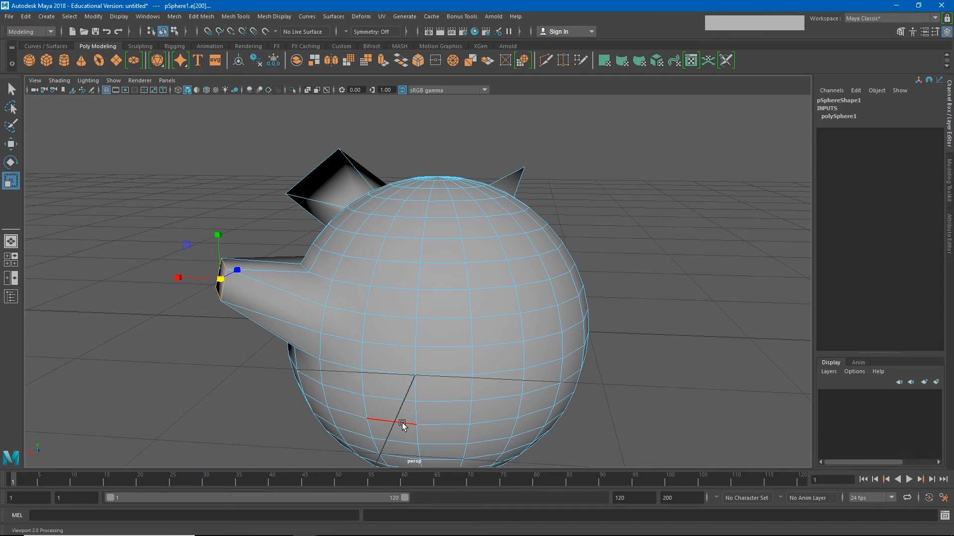
- Select four adjacent vertices along one horizontal row on the lower half of the sphere
left_click_drag(373, 422, 477, 402, "alt")
middle_click_drag(477, 402, 626, 347, "alt")
right_click_drag(625, 347, 469, 333, "alt")
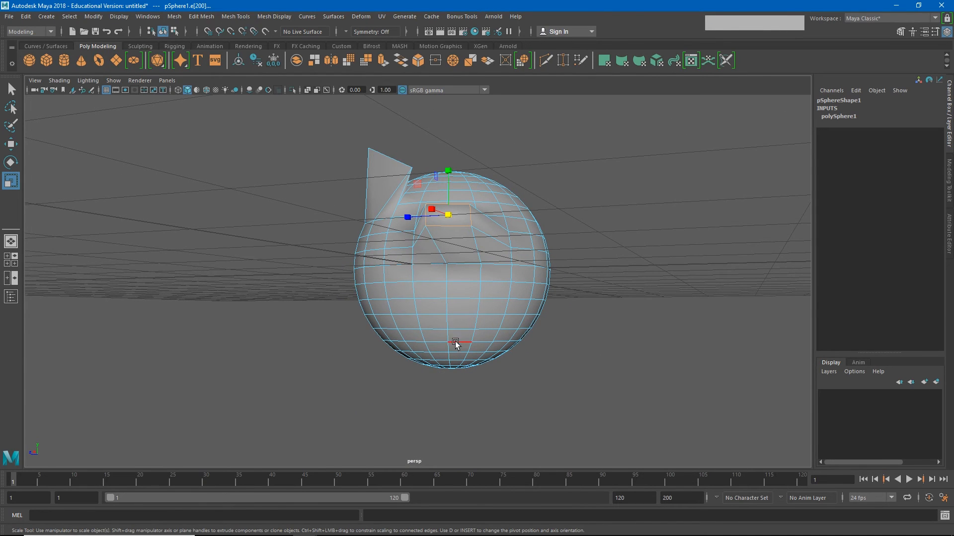
left_click_drag(457, 347, 449, 353, "alt")
right_click_drag(447, 251, 389, 252)
left_click(446, 303)
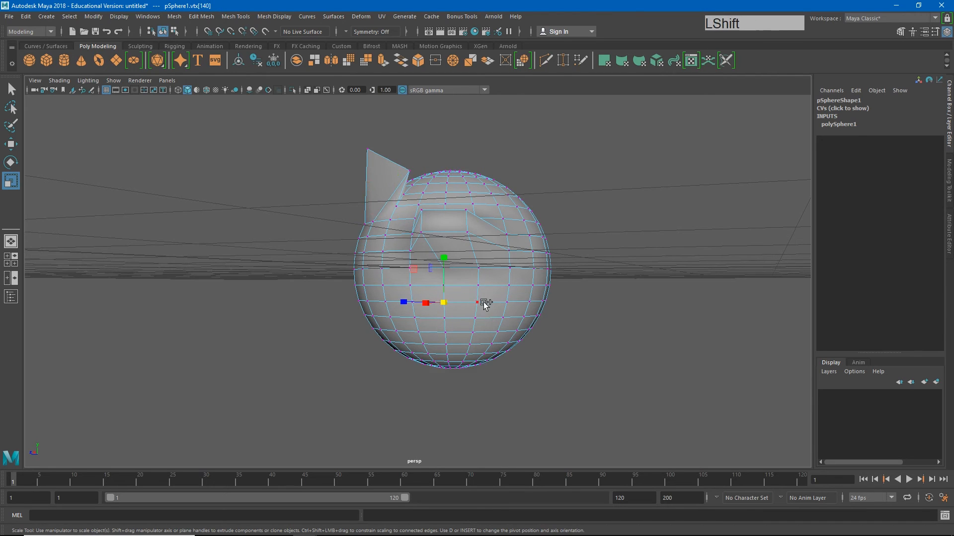
left_click(475, 302, "shift")
left_click(506, 303, "shift")
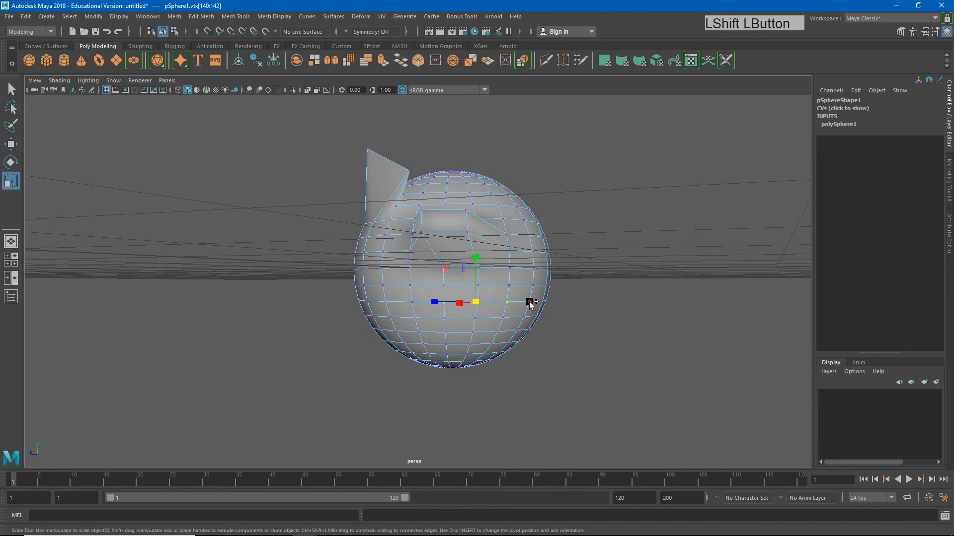
left_click(529, 302, "shift")
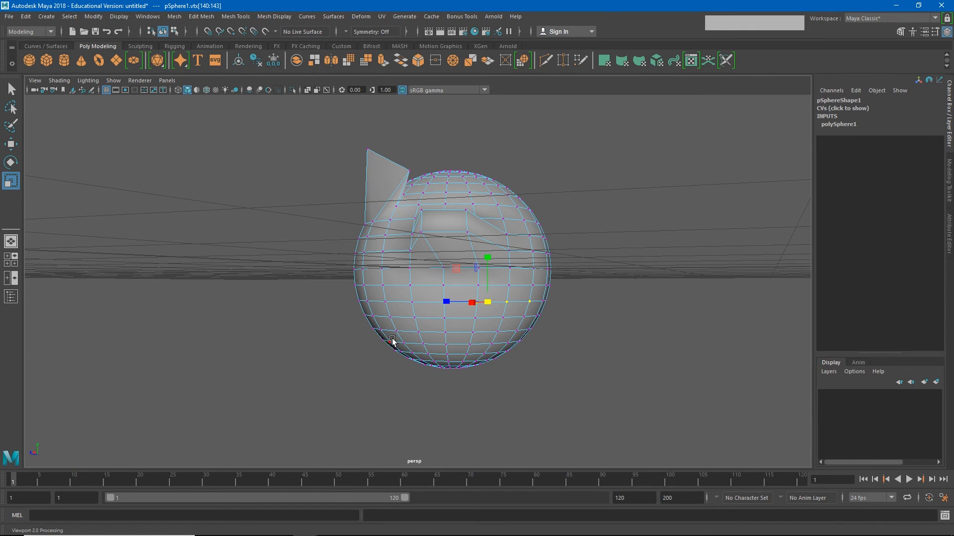
- Select all vertices in the sphere's lower section, scale them inward and move them up toward the body
left_click_drag(392, 341, 359, 329, "alt")
left_click_drag(321, 289, 412, 345)
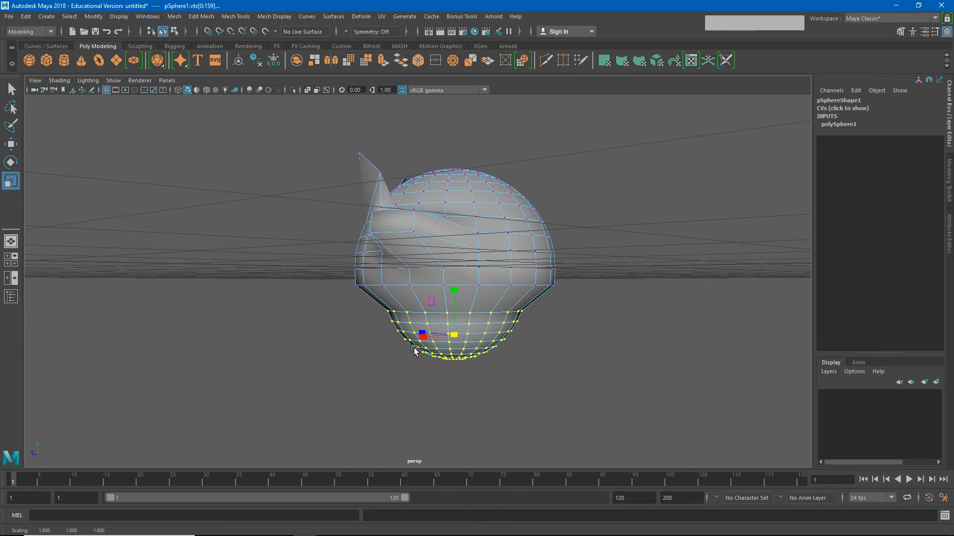
key("w")
left_click_drag(454, 312, 453, 297)
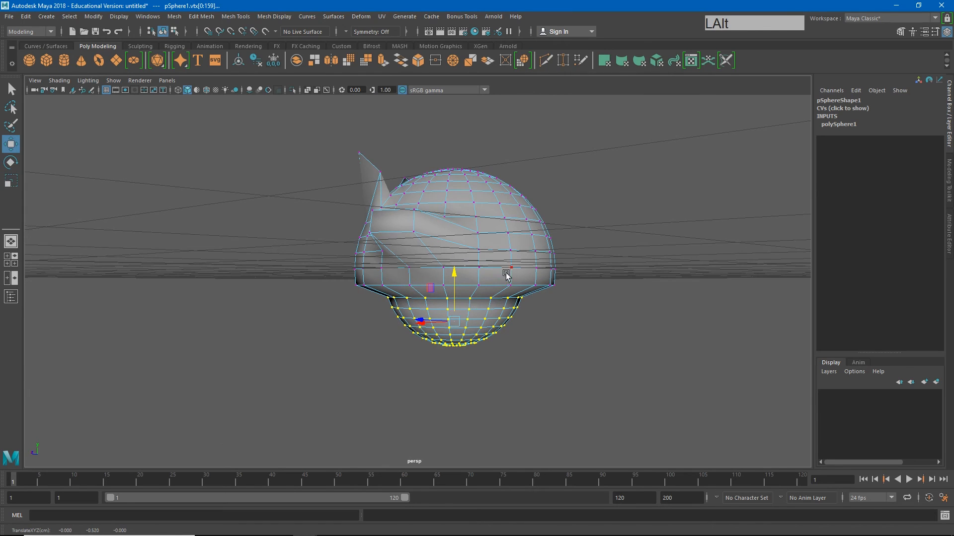
- Select the complete horizontal edge loop around the body's lower rim, above the narrowed bottom section, and scale it inward
left_click_drag(507, 273, 440, 282, "alt")
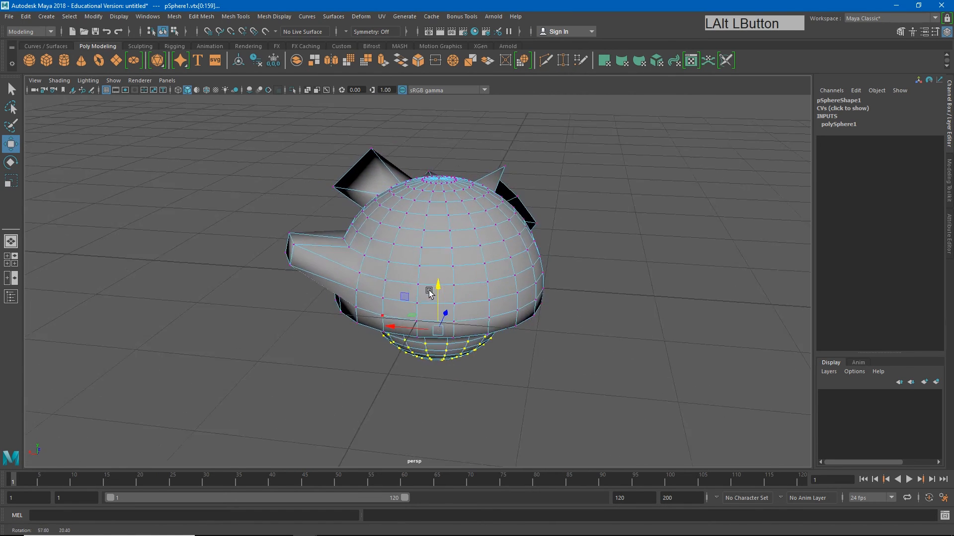
right_click_drag(439, 282, 567, 293, "alt")
middle_click_drag(566, 293, 458, 263, "alt")
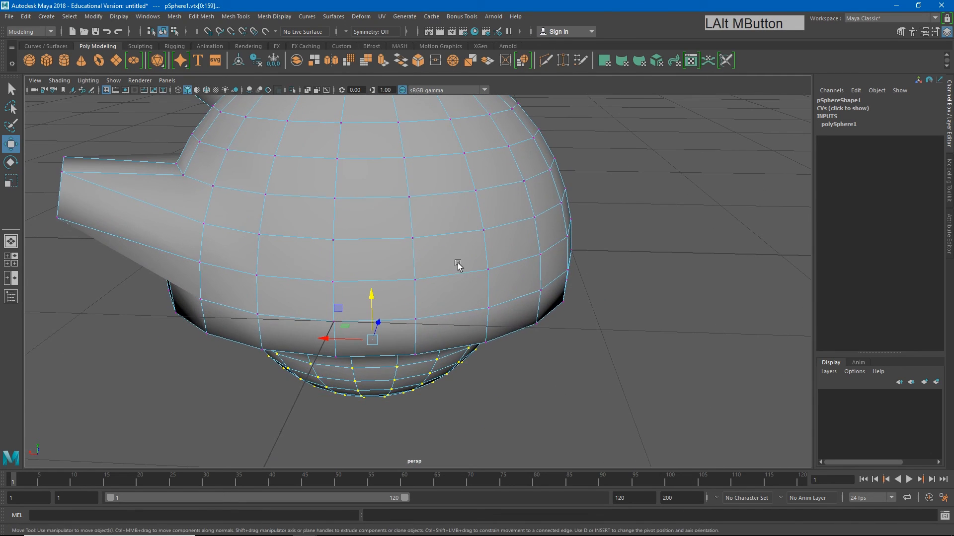
left_click_drag(458, 264, 422, 278, "alt")
right_click_drag(421, 279, 425, 231)
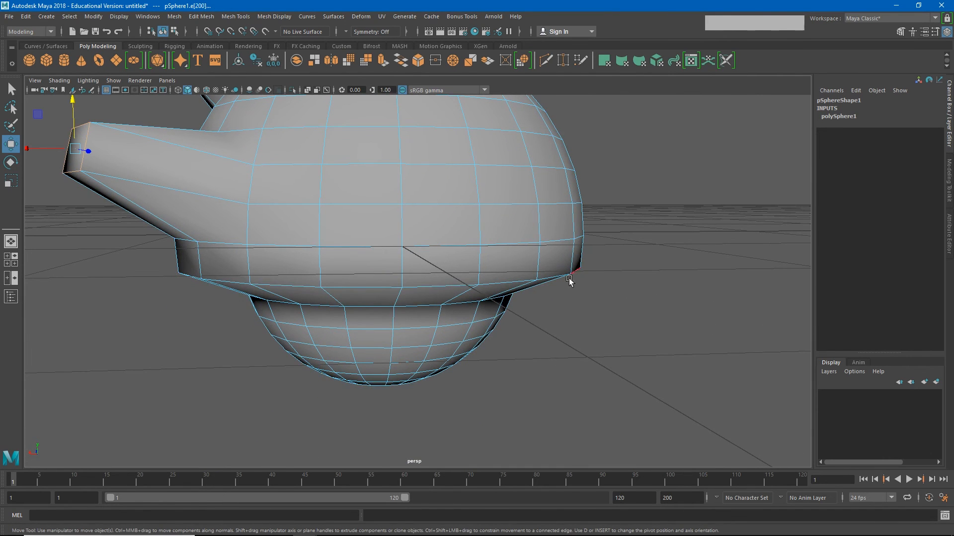
left_click(430, 287)
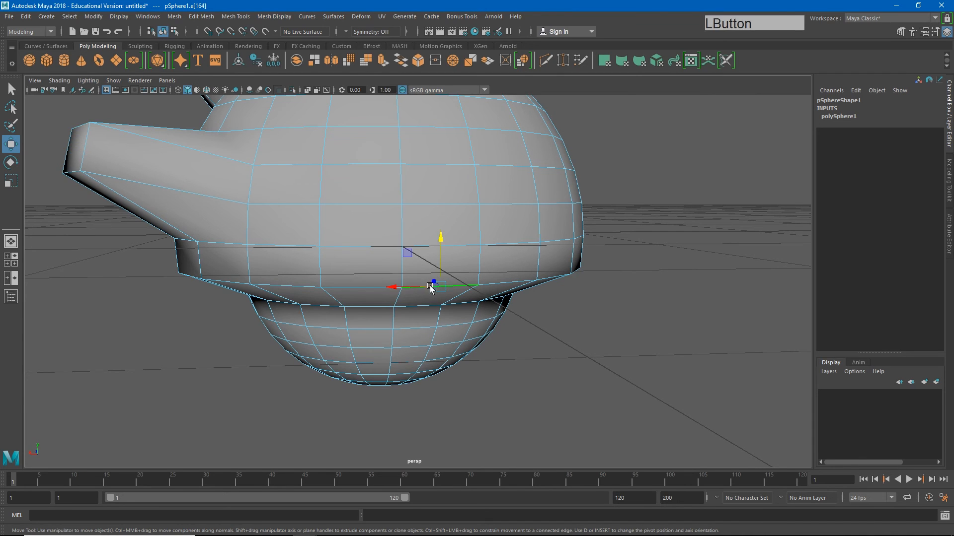
double_click(362, 288, "shift")
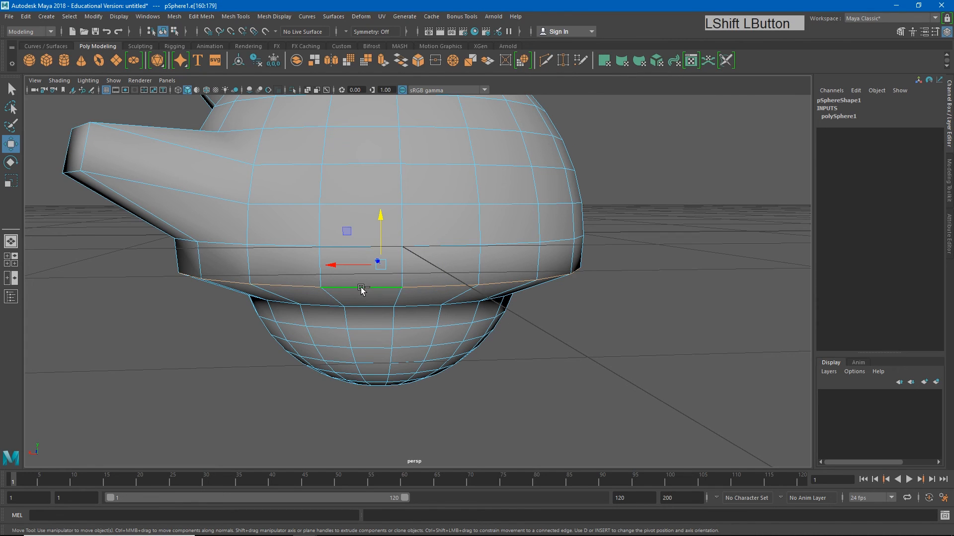
key("r")
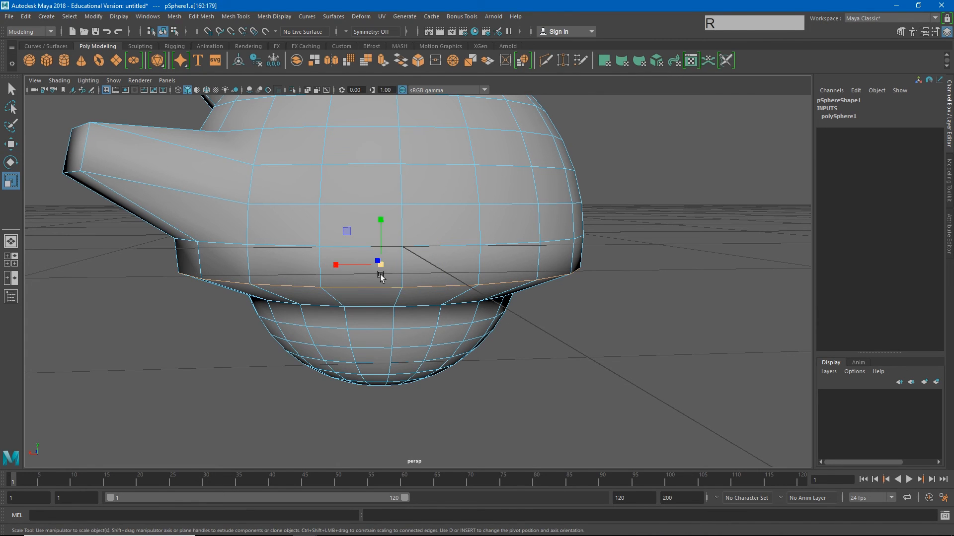
left_click_drag(379, 263, 347, 308)
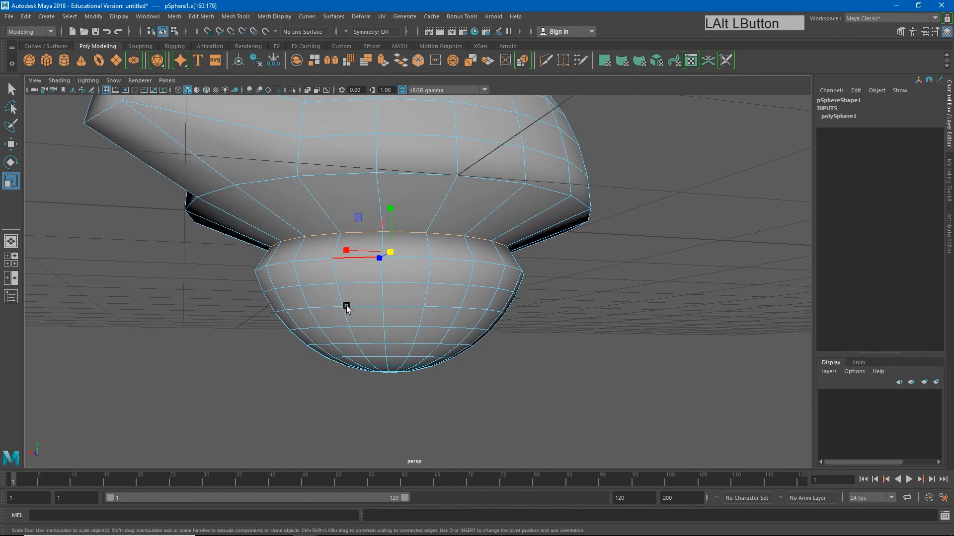
- Select the full horizontal ring of faces around the middle of the bottom bulb
right_click_drag(347, 309, 324, 301, "alt")
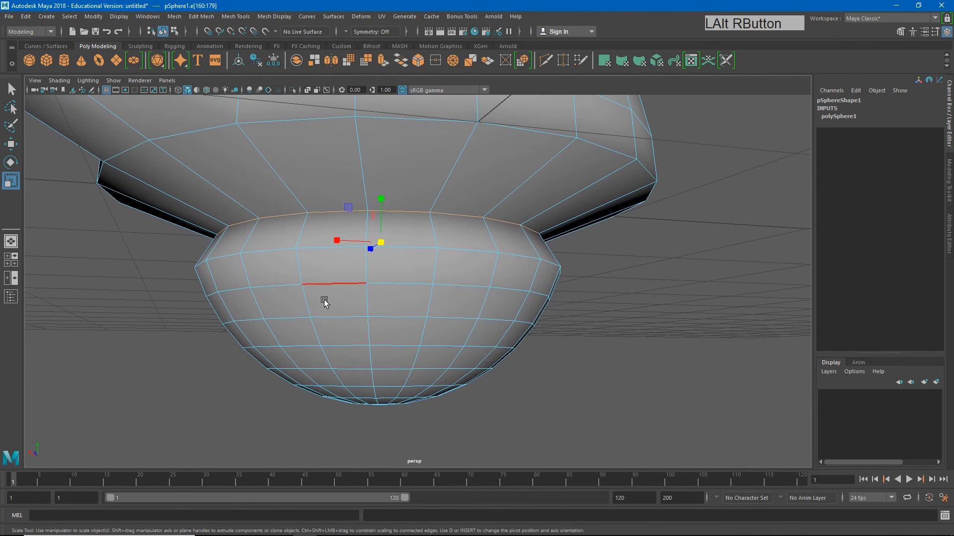
right_click(398, 311)
right_click_drag(397, 311, 397, 280)
left_click(399, 302)
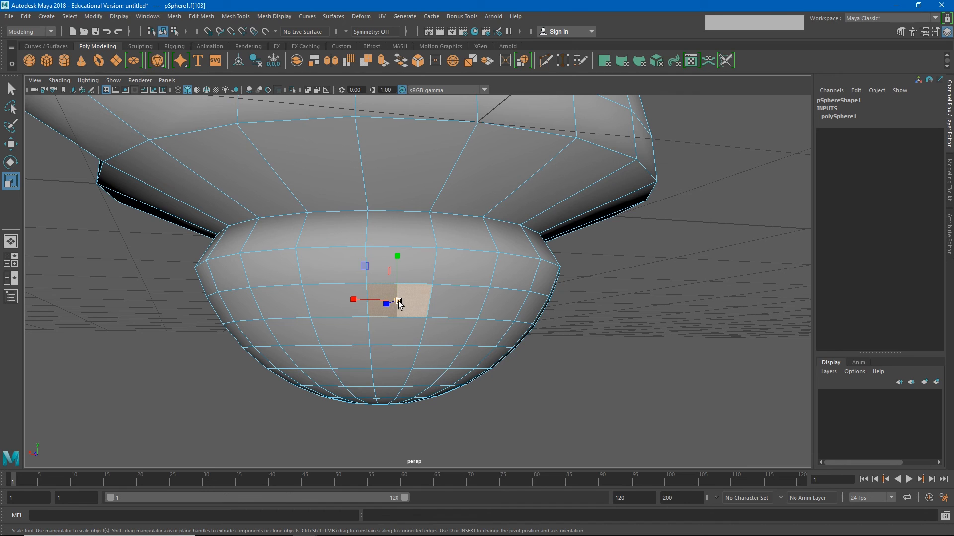
double_click(460, 304, "shift")
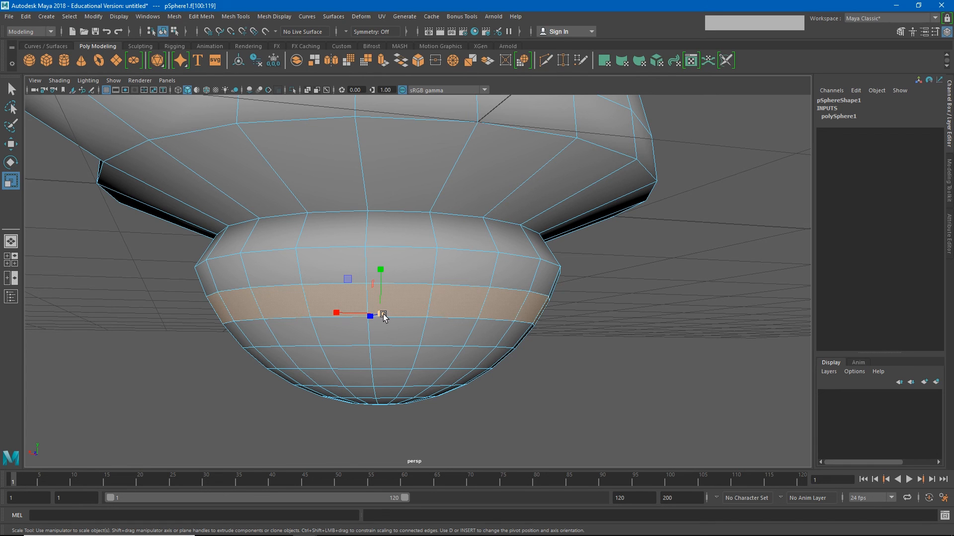
left_click_drag(386, 317, 421, 298)
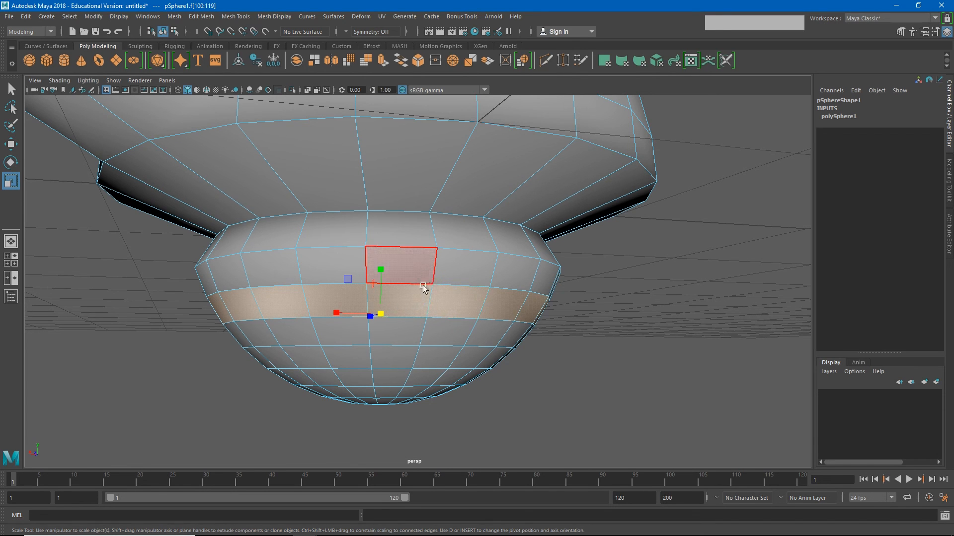
- Select two adjacent triangular faces that meet at the pole on the underside of the sphere
left_click_drag(407, 379, 411, 329, "alt")
right_click_drag(410, 329, 434, 283, "alt")
middle_click_drag(434, 283, 556, 302, "alt")
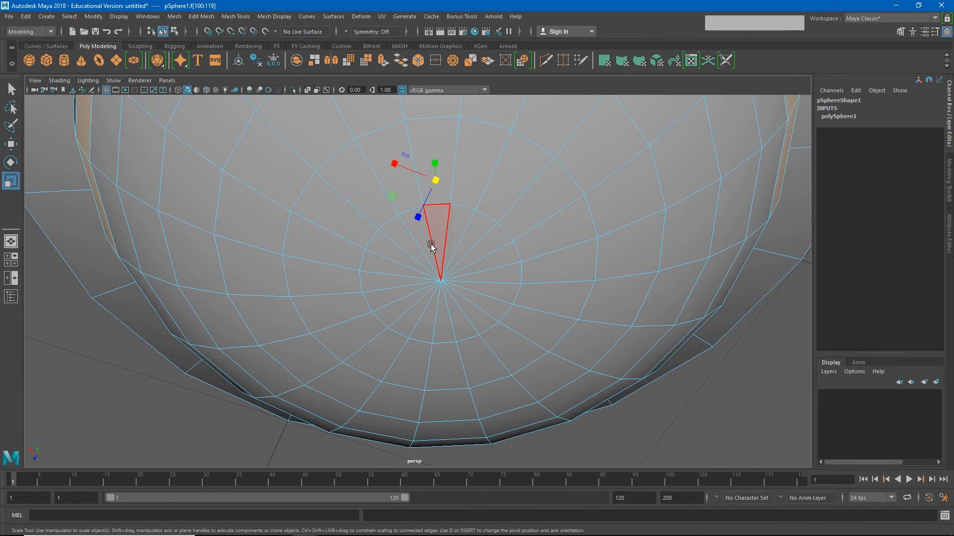
left_click(430, 318)
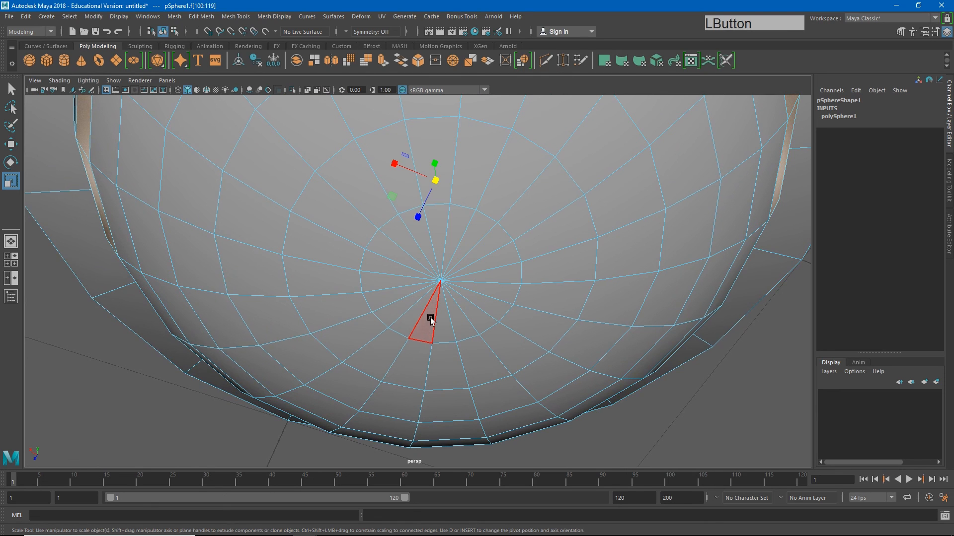
key("shift")
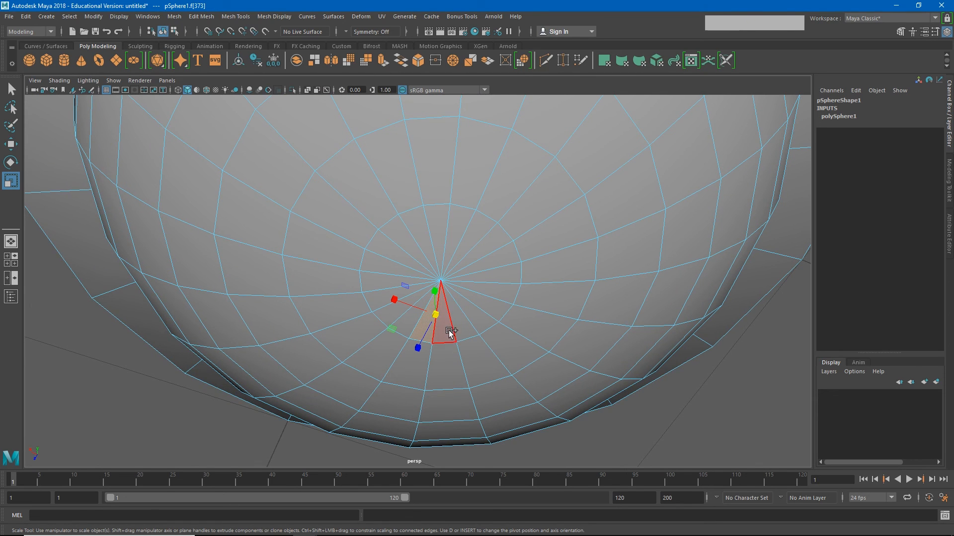
left_click(448, 330, "shift")
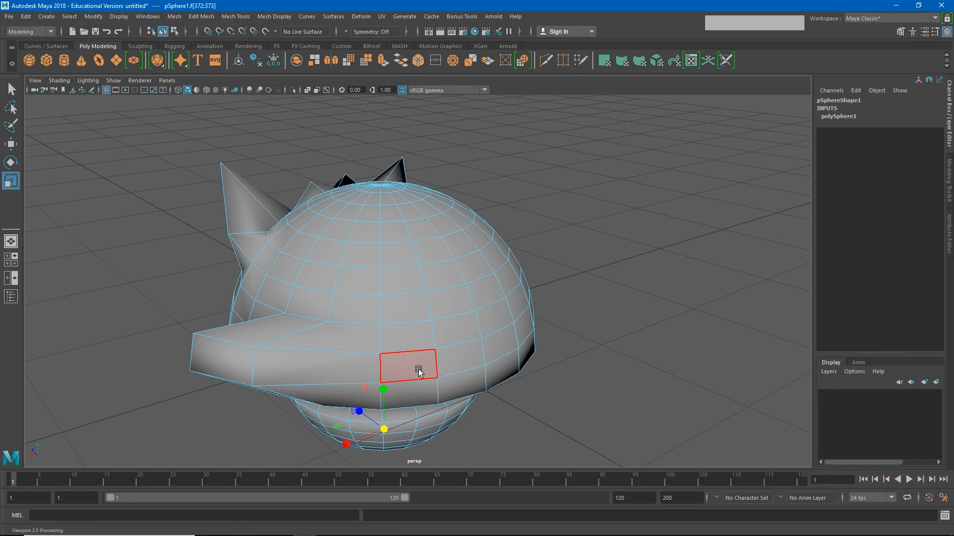
- Return the sphere to object mode, undo its last move and shift the whole object freely upward
left_click(390, 252)
right_click(391, 253)
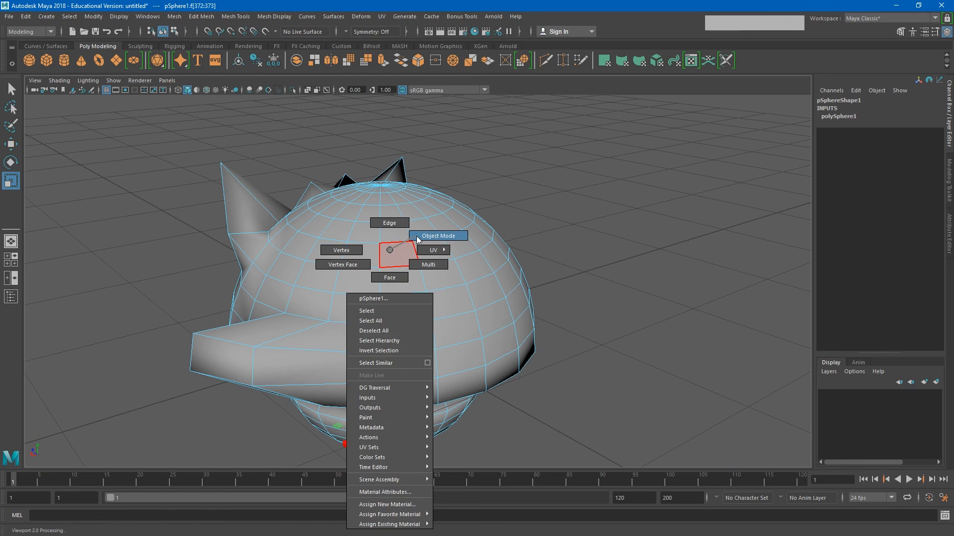
left_click(418, 238)
key("ctrl+z")
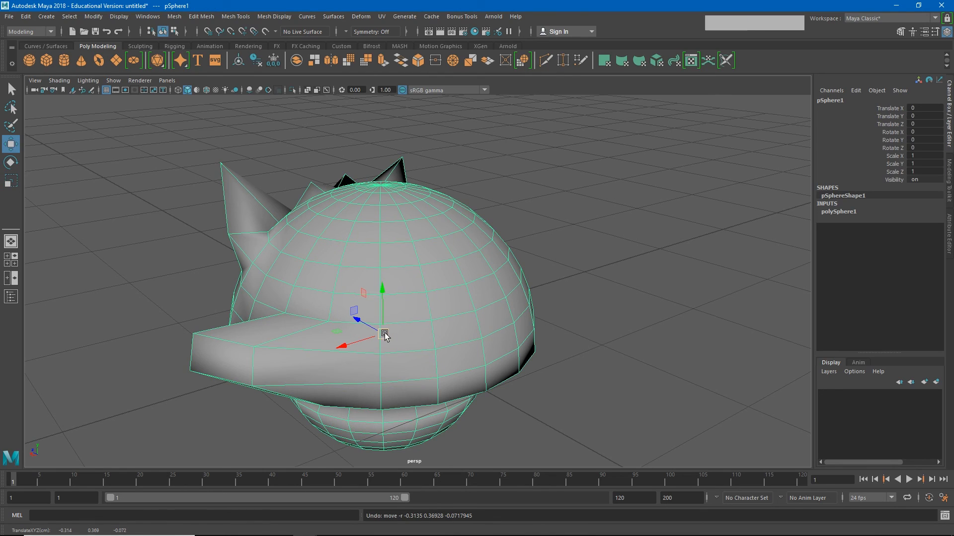
left_click_drag(384, 333, 367, 253)
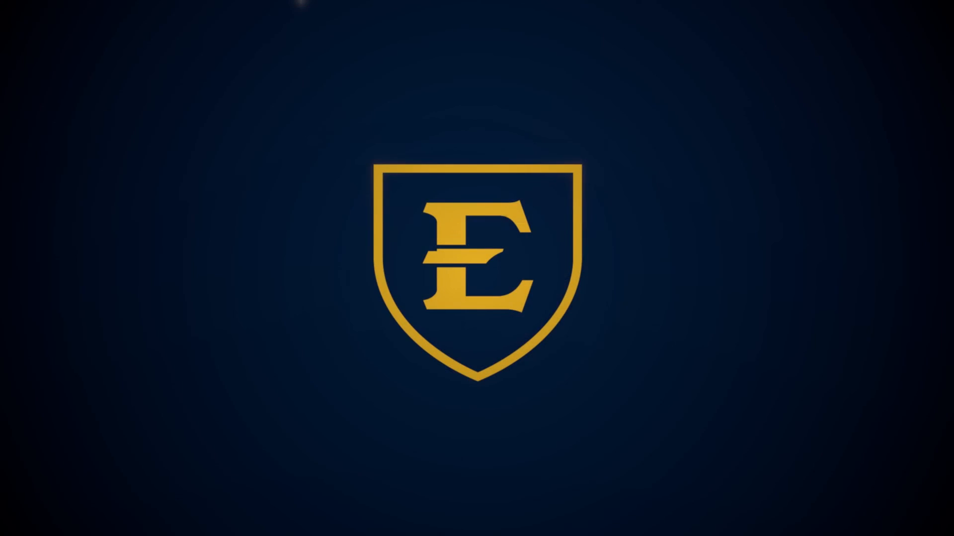